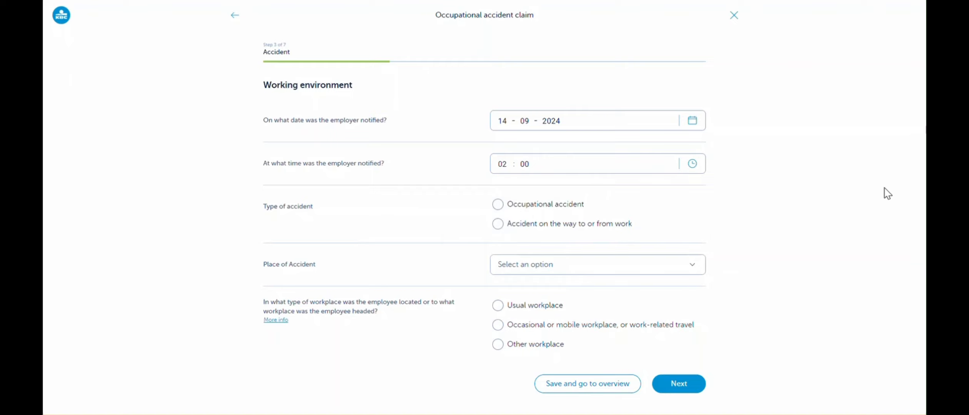
Set the accident type to Accident on the way to or from work and view the From and To address details.
left_click(498, 205)
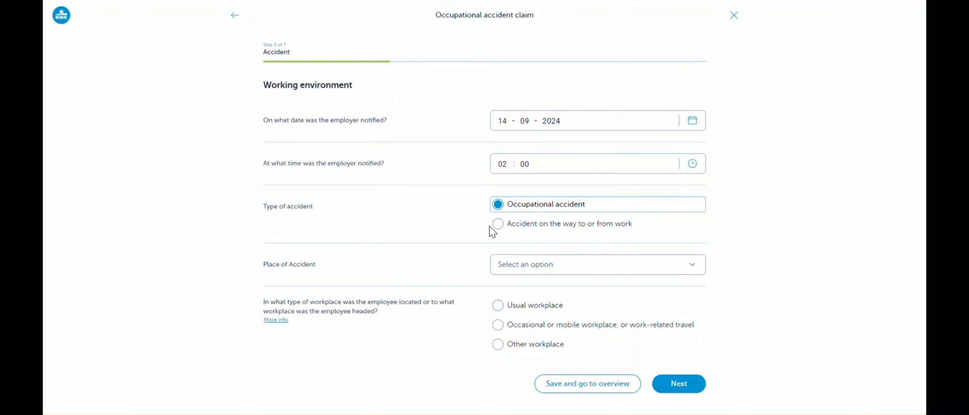
left_click(501, 230)
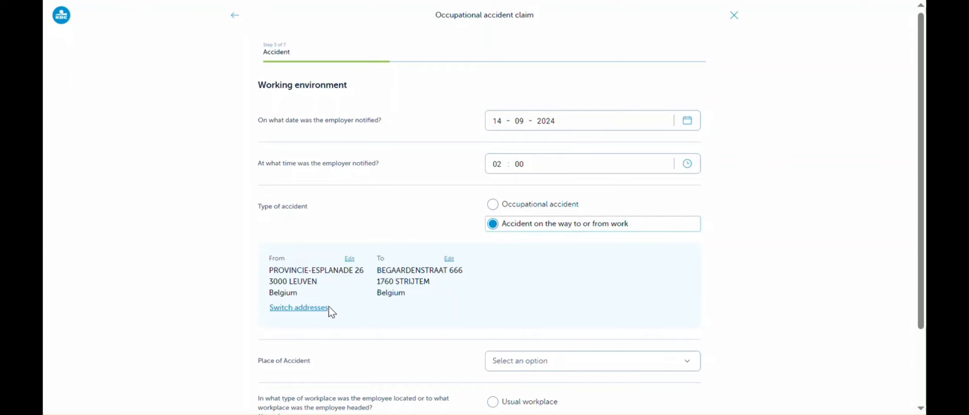
left_click(349, 259)
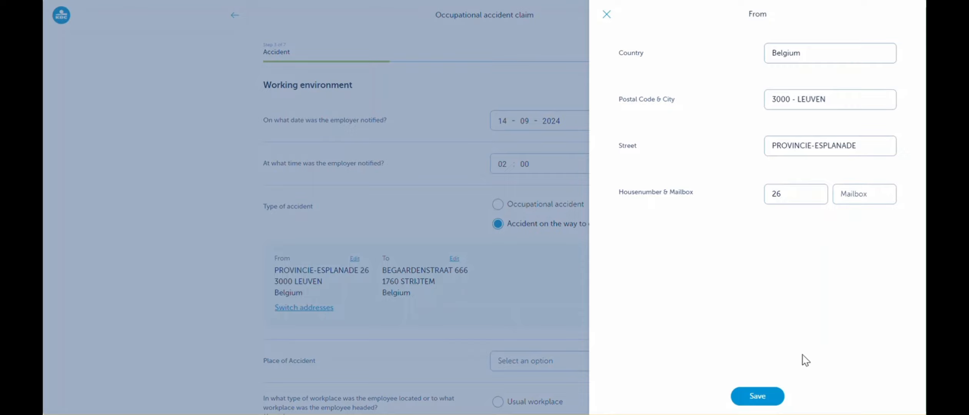
left_click(607, 16)
left_click(448, 259)
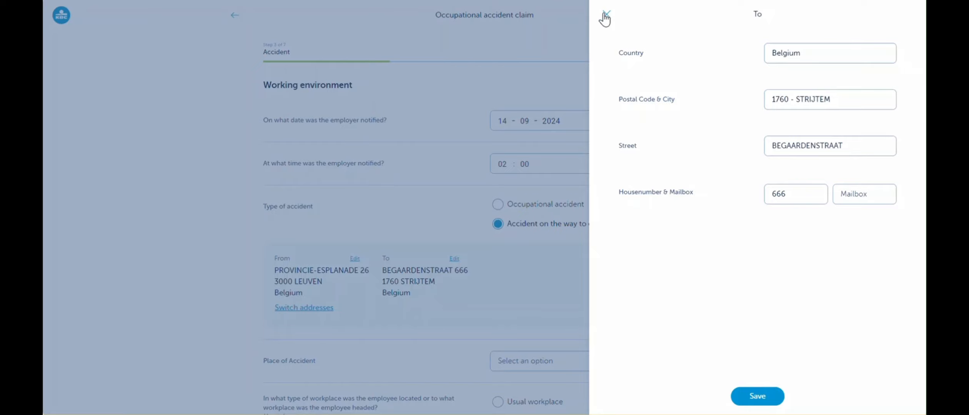
left_click(607, 15)
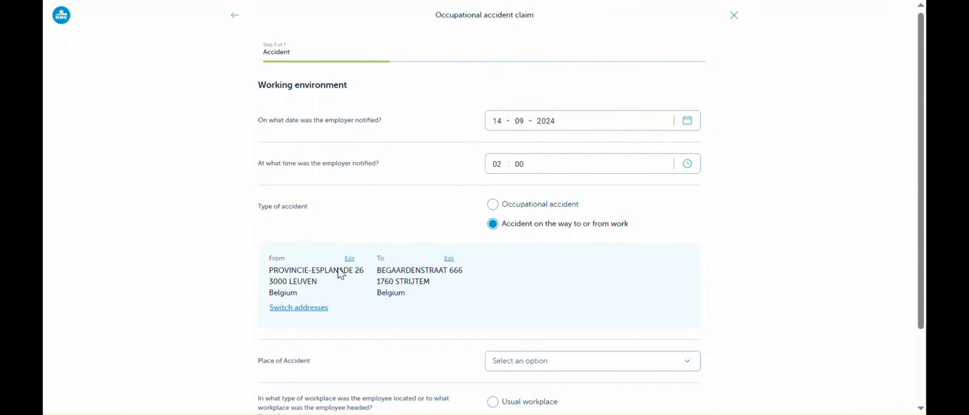
Swap the From and To addresses and swap them back, and set the accident type to Occupational accident.
left_click(316, 310)
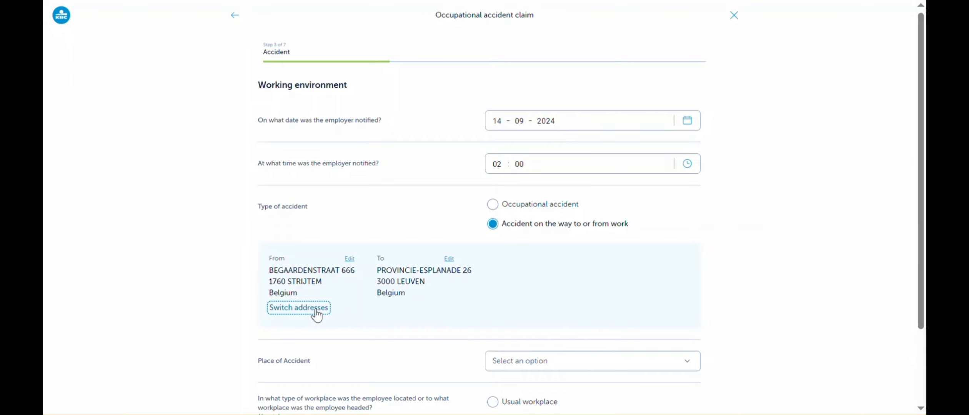
left_click(316, 310)
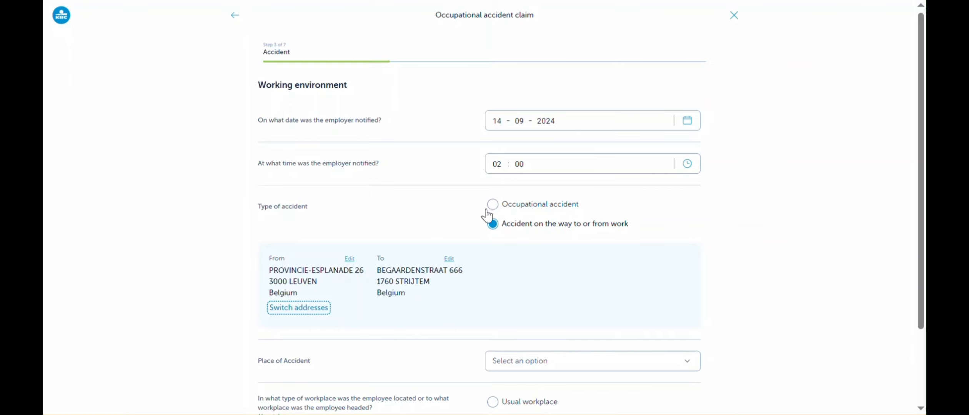
left_click(496, 210)
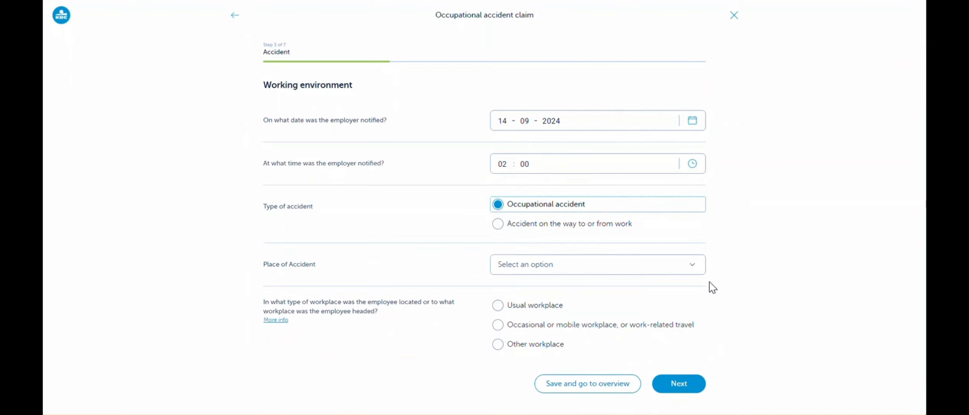
Try In the workplace and At the telework location as the place of accident, and review the telework address fields.
left_click(690, 270)
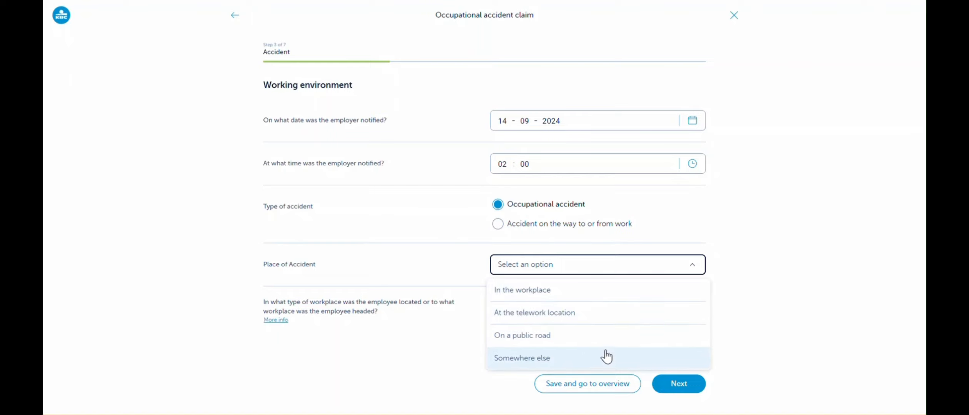
left_click(612, 299)
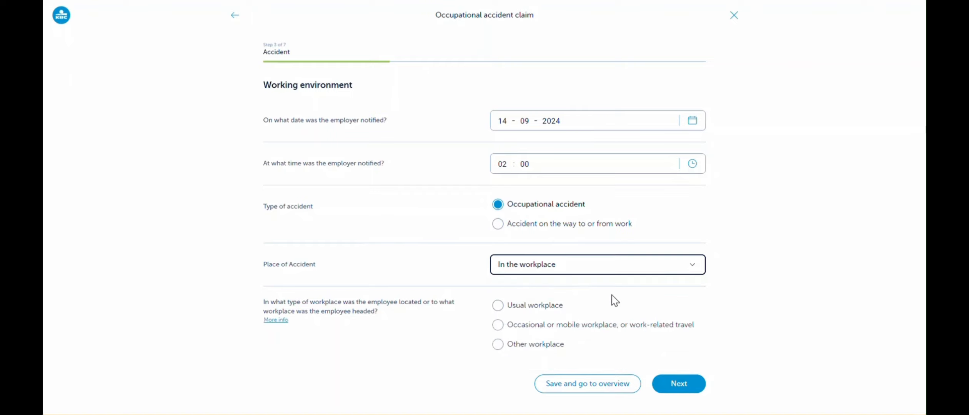
left_click(695, 266)
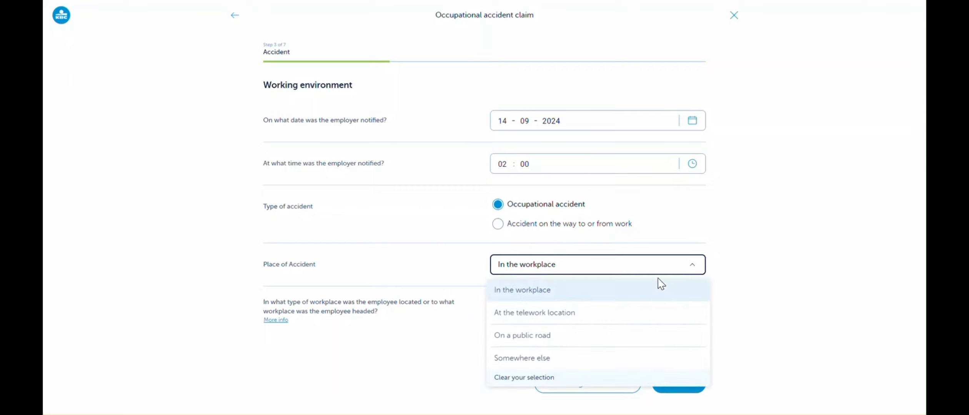
left_click(601, 314)
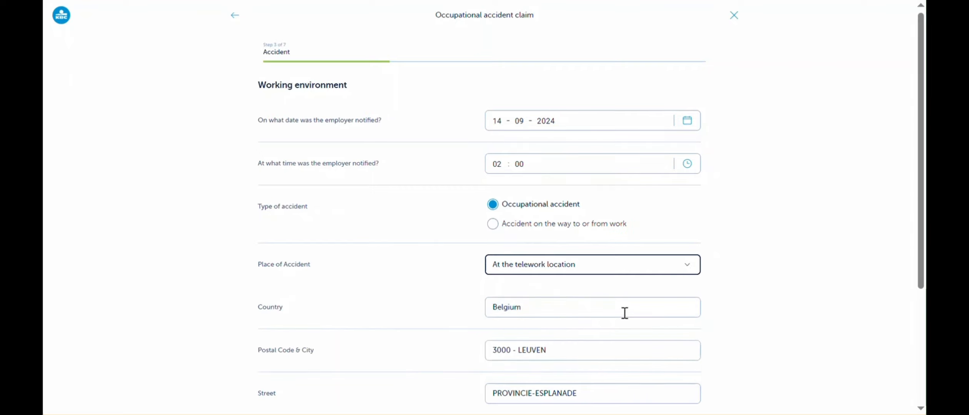
scroll(746, 299, "down", 2)
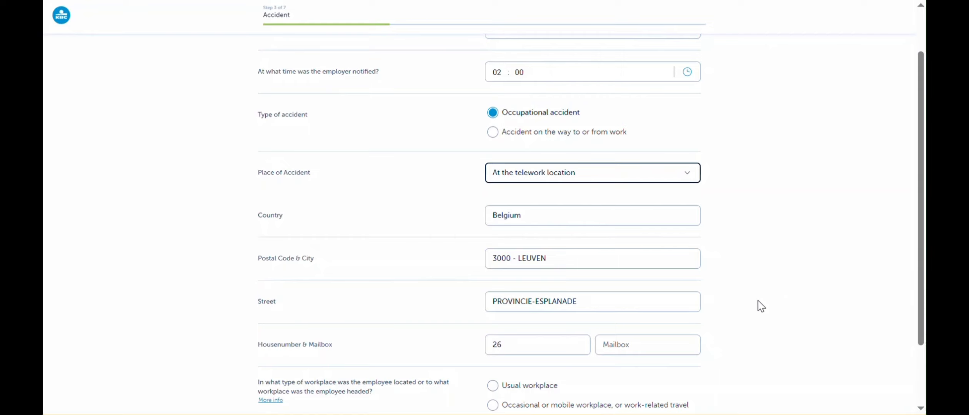
scroll(761, 306, "down", 2)
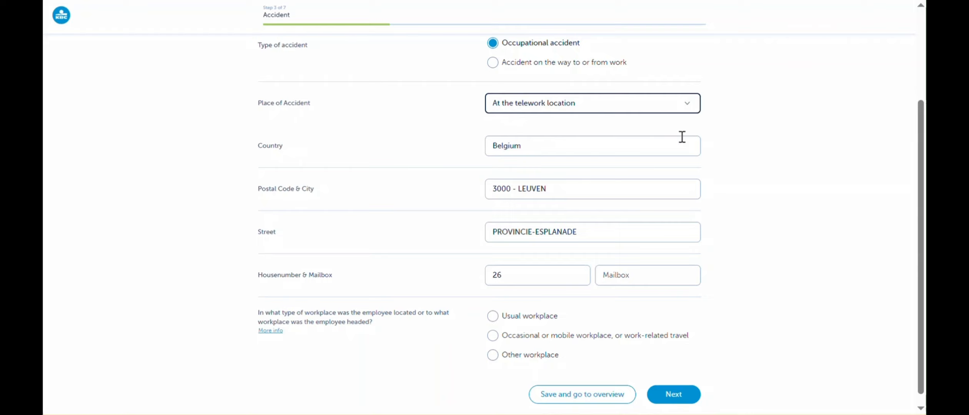
Set the place of accident to On a public road and try both Yes and No for the traffic accident question.
left_click(687, 103)
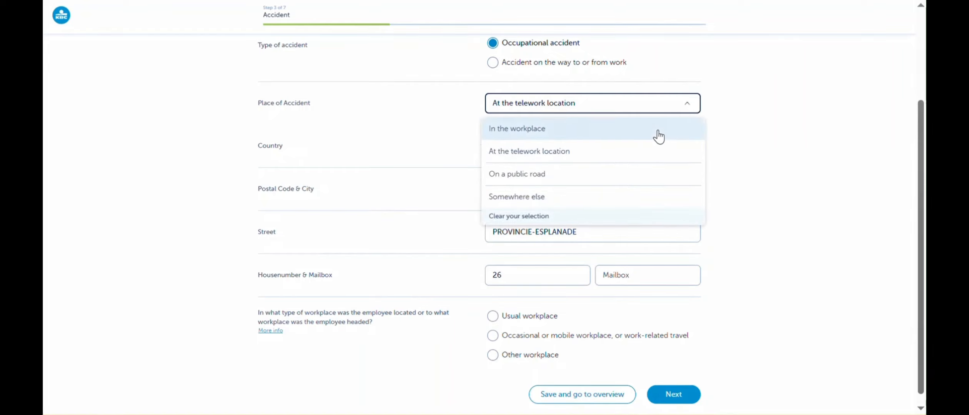
left_click(639, 182)
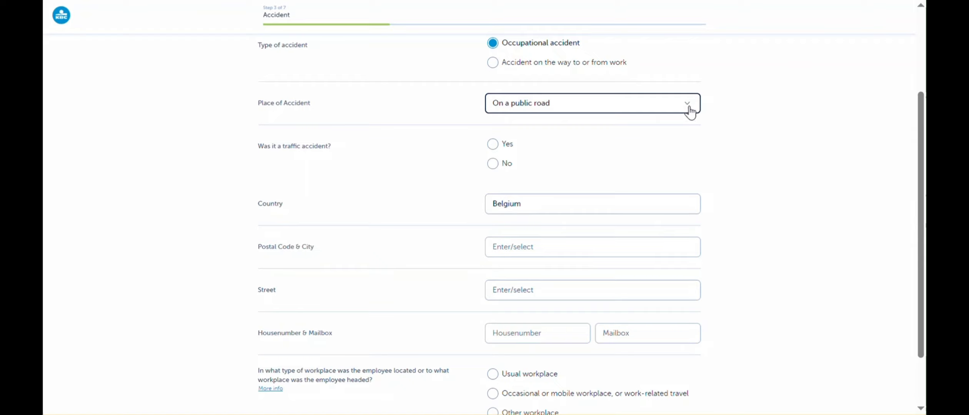
left_click(493, 144)
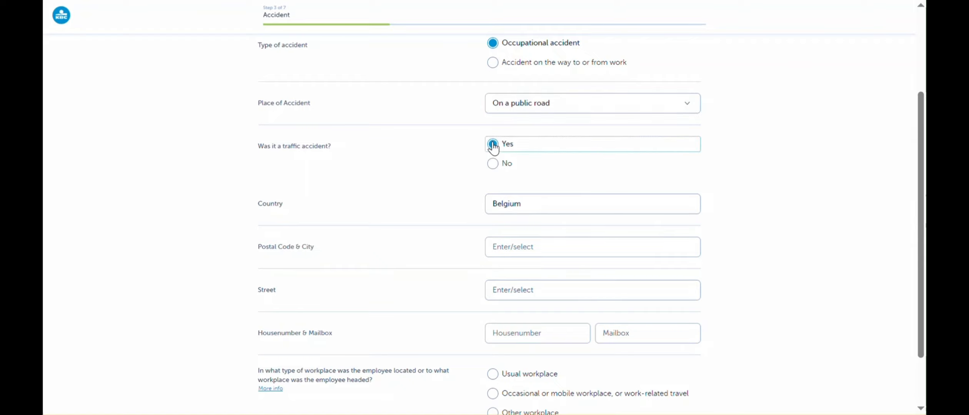
left_click(493, 171)
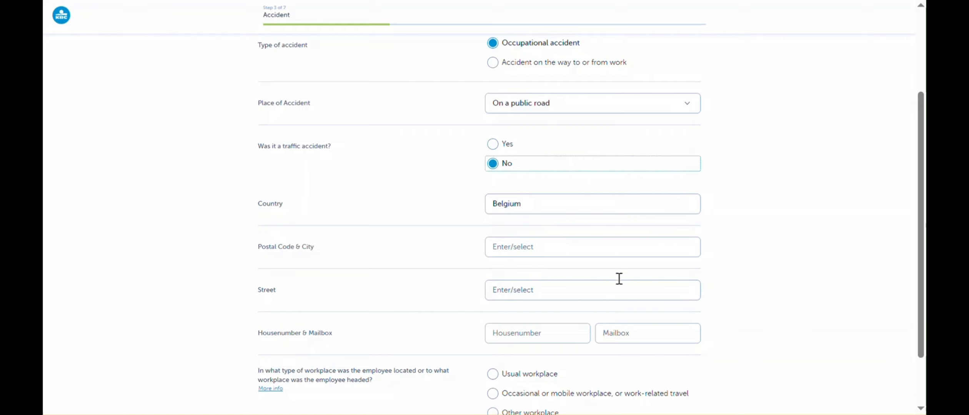
Try Somewhere else as the place of accident and settle on In the workplace.
left_click(690, 107)
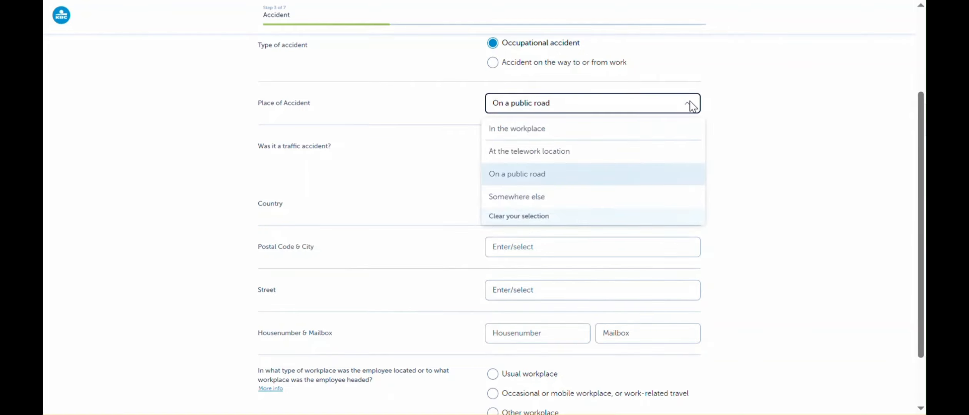
left_click(656, 204)
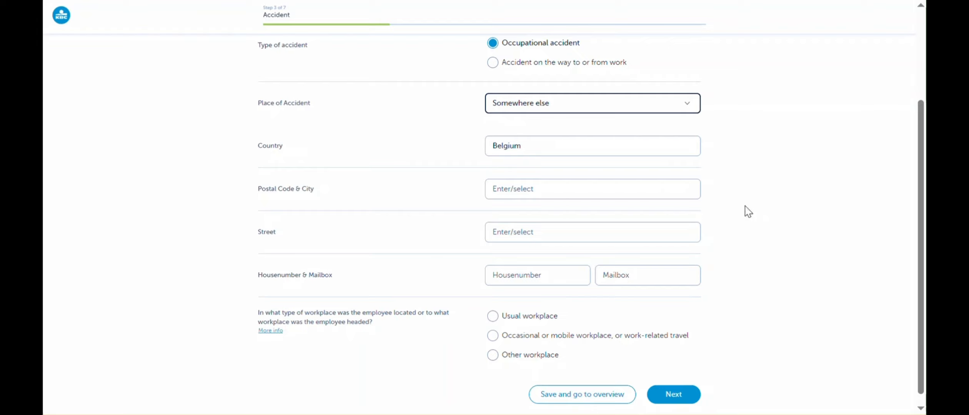
left_click(696, 102)
left_click(575, 128)
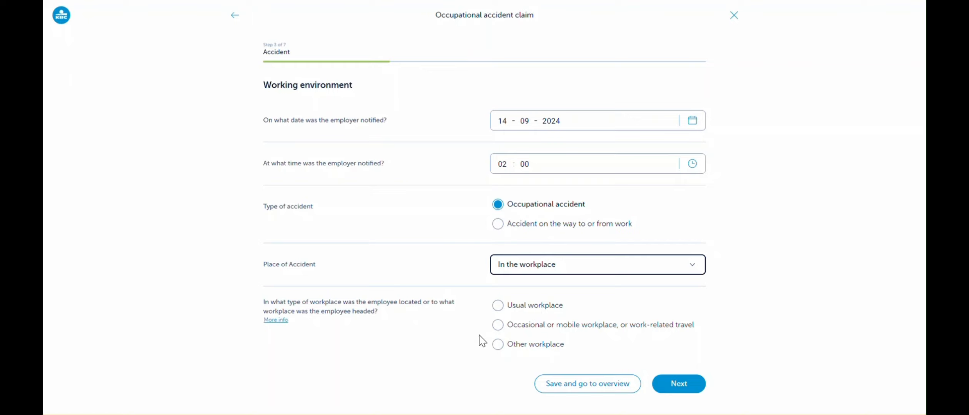
Try each workplace type, settle on Usual workplace, and continue to the Circumstances questions.
left_click(502, 310)
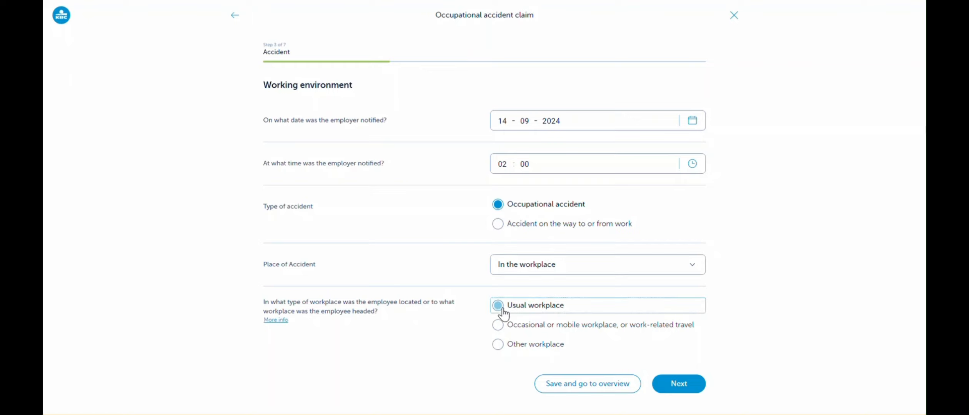
left_click(502, 328)
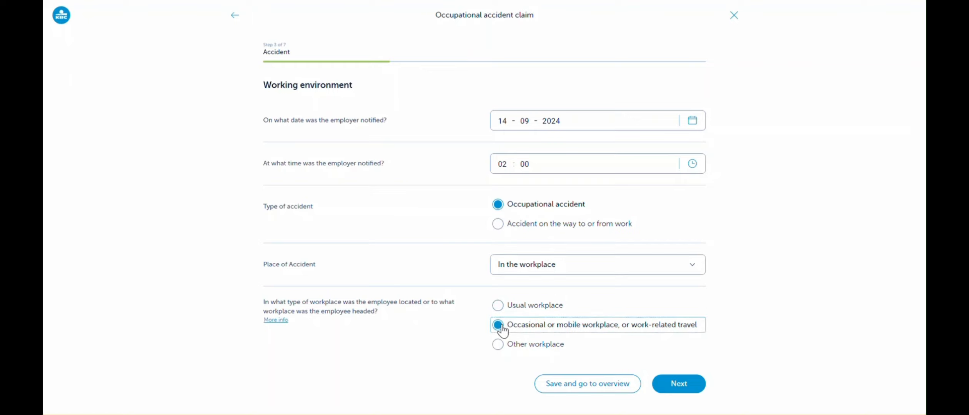
left_click(498, 347)
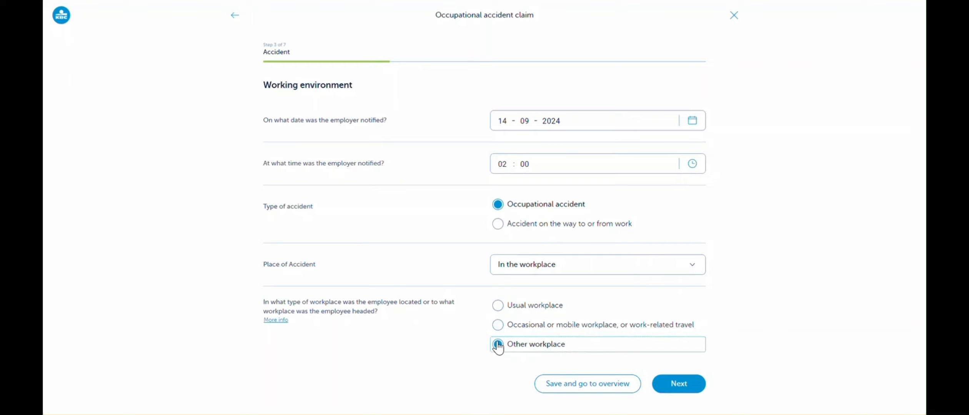
left_click(498, 305)
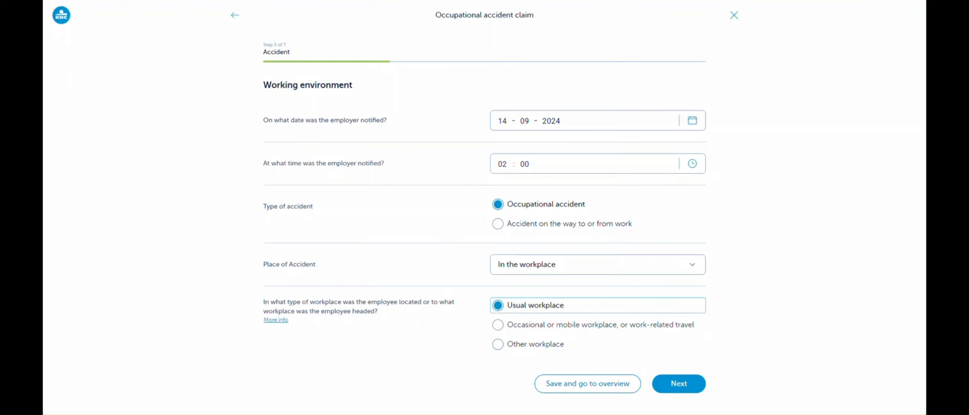
left_click(678, 386)
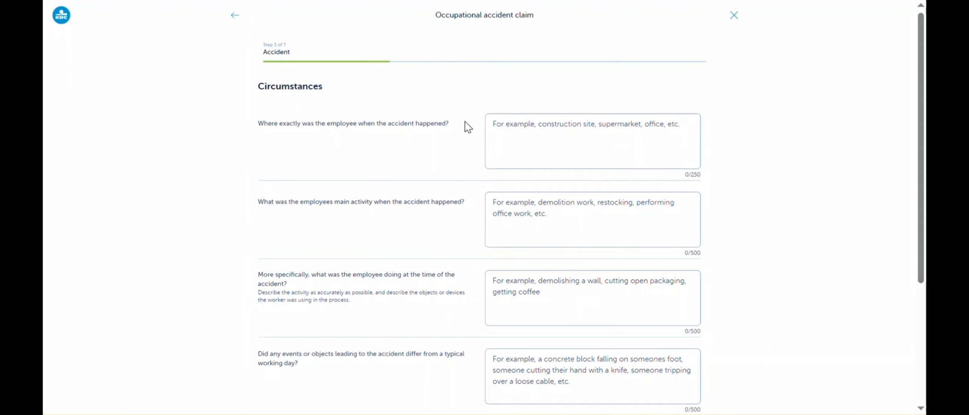
Enter "Test" for the employee's exact location, main activity, specific activity, and events or objects differing from a typical working day.
left_click(547, 134)
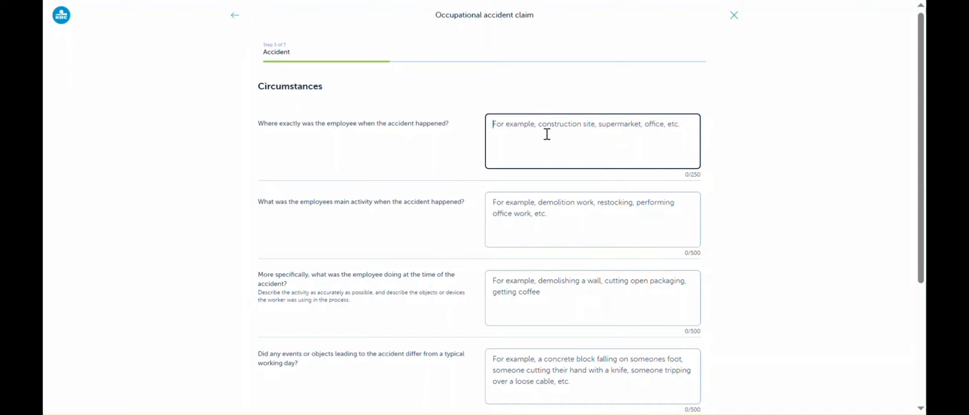
type("Test")
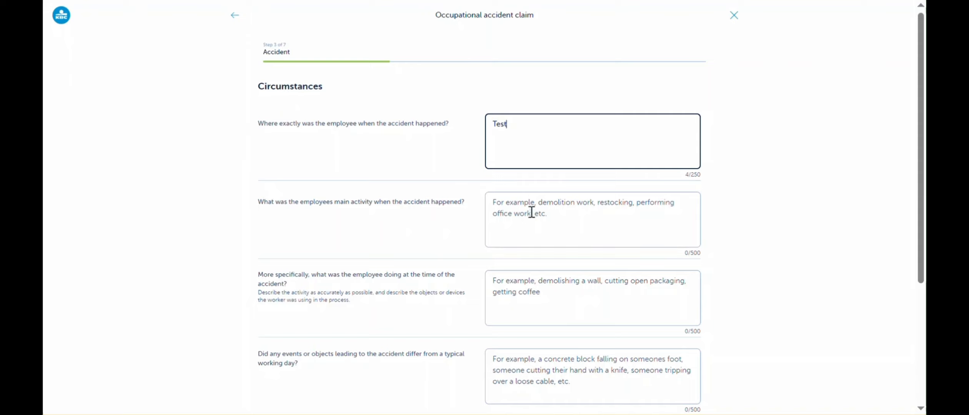
left_click(492, 201)
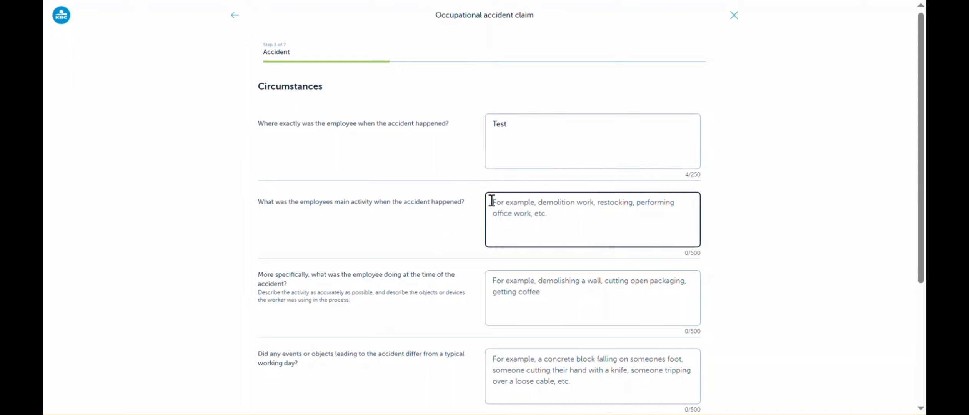
type("Test")
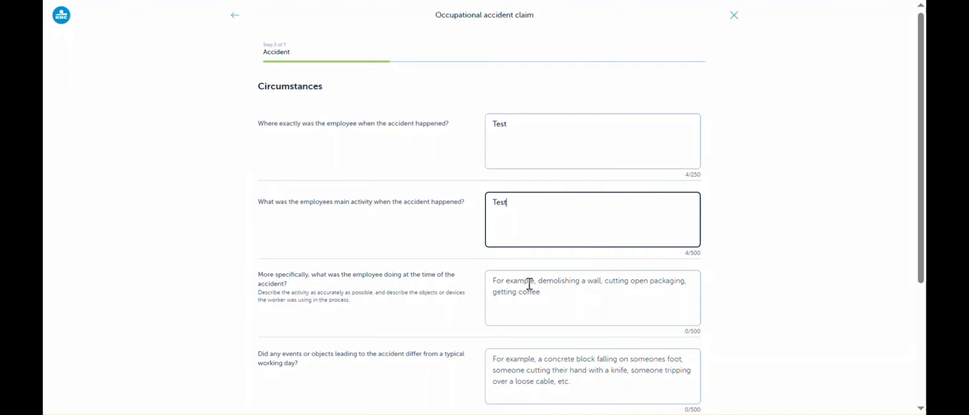
left_click(499, 282)
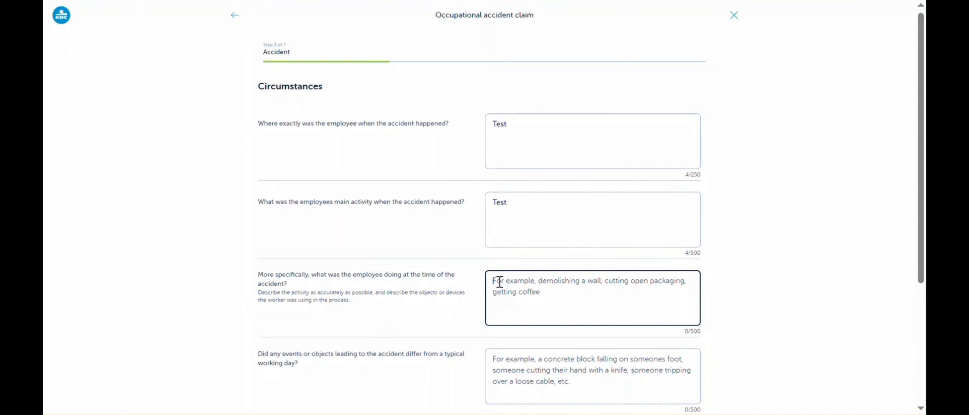
type("Test")
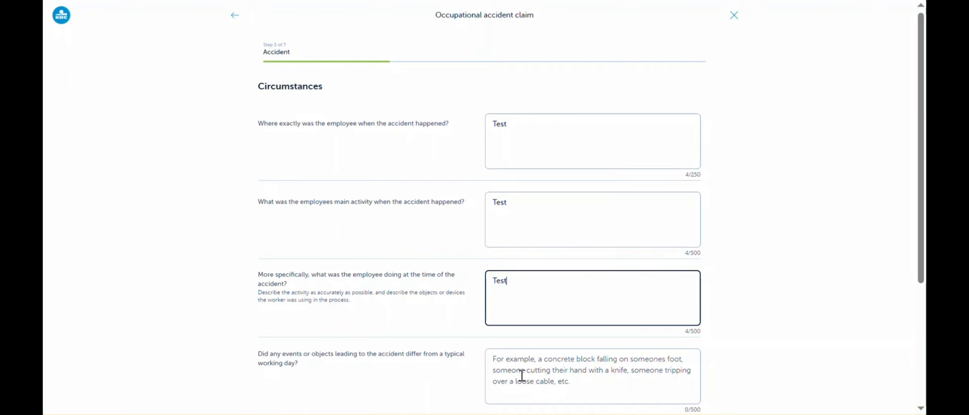
left_click(497, 361)
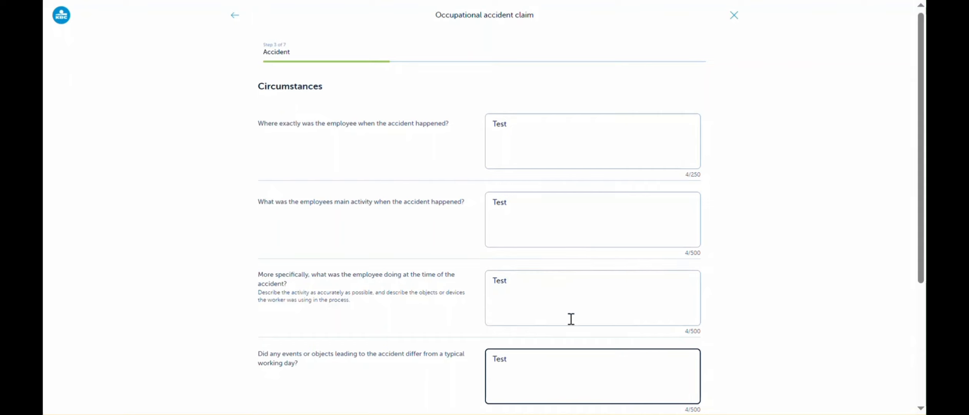
Set the different event to "11 electrical failure due to defect in installation - resulting in indirect contact" and the different object to "00.01 No object involved".
scroll(575, 318, "down", 4)
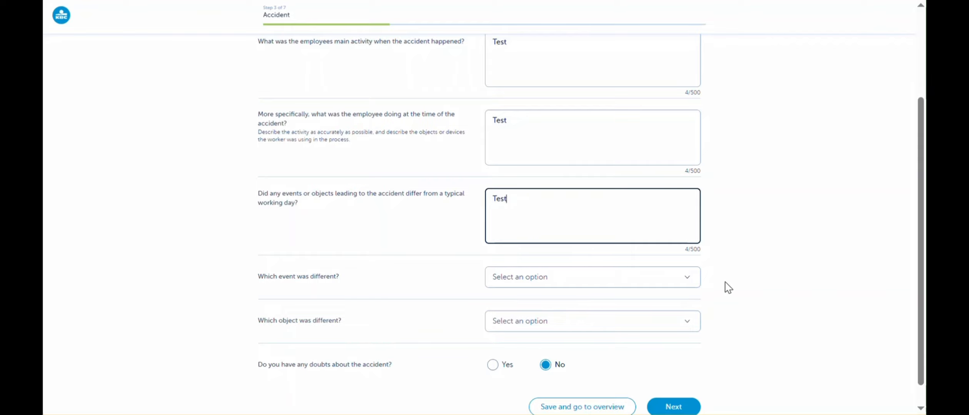
left_click(688, 280)
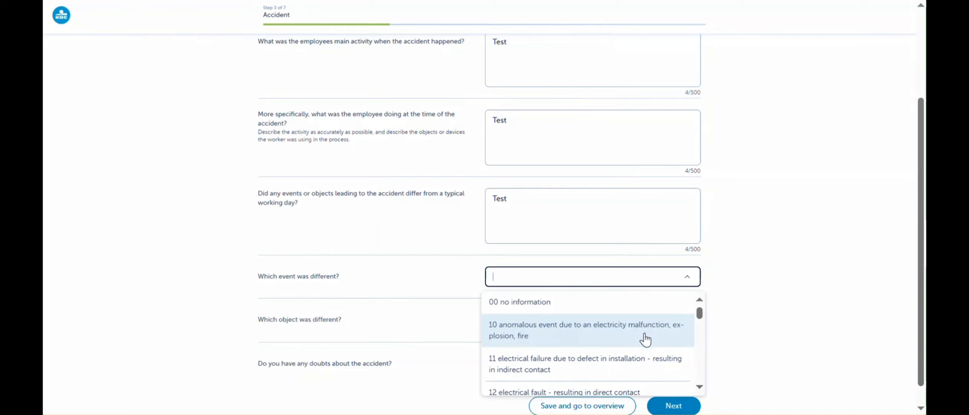
left_click(636, 370)
scroll(757, 314, "down", 1)
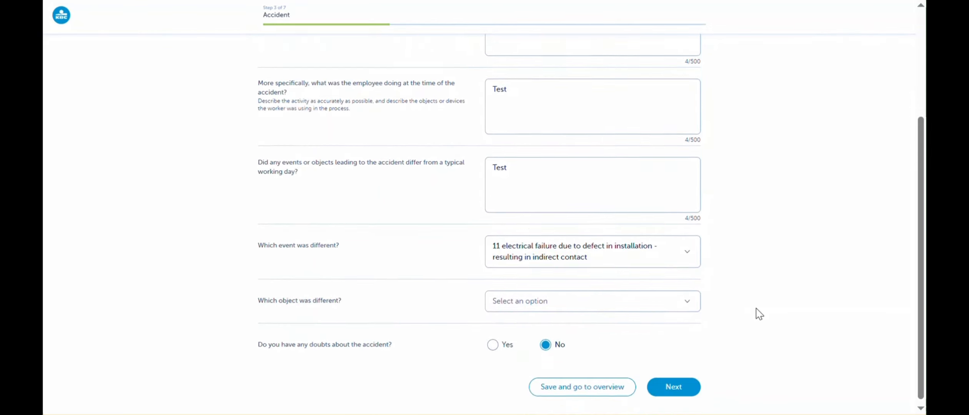
left_click(691, 302)
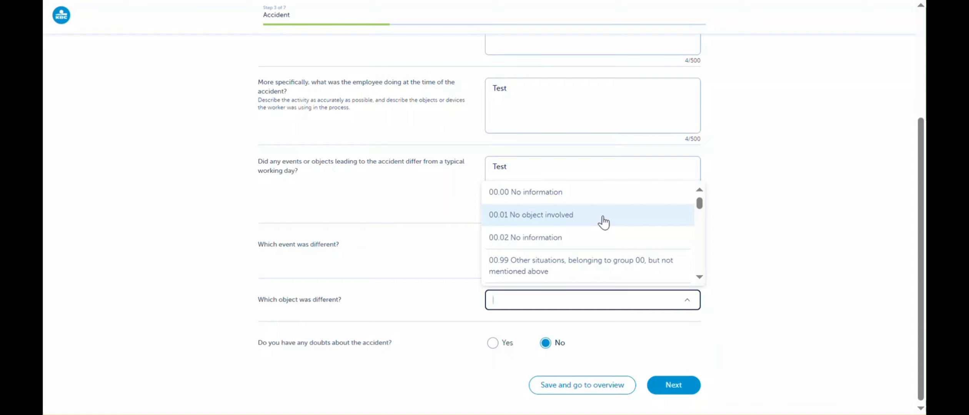
left_click(603, 222)
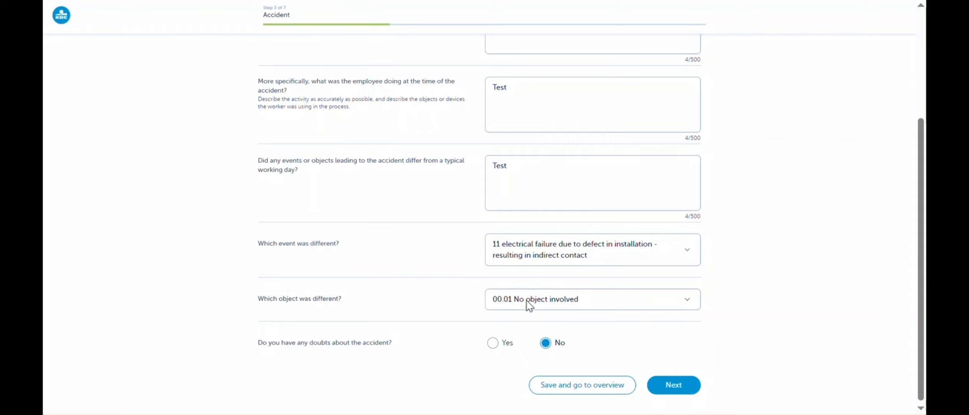
Try Yes for having doubts about the accident, settle on No, and continue to the Witnesses questions.
left_click(490, 343)
scroll(488, 331, "down", 3)
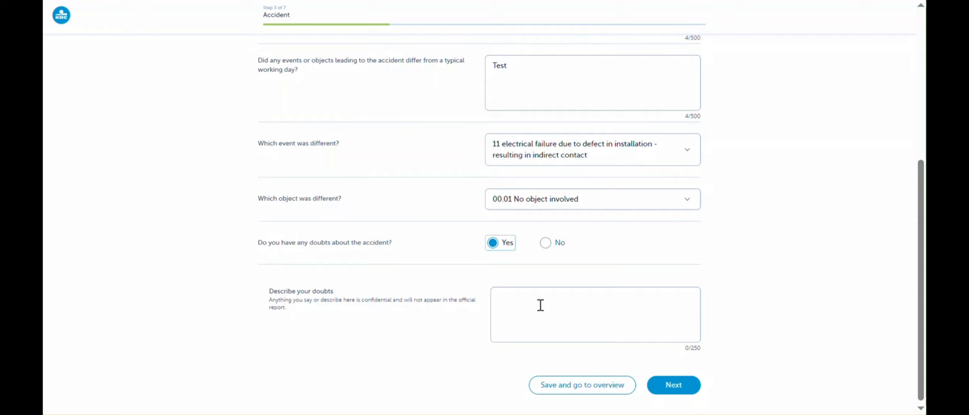
left_click(550, 243)
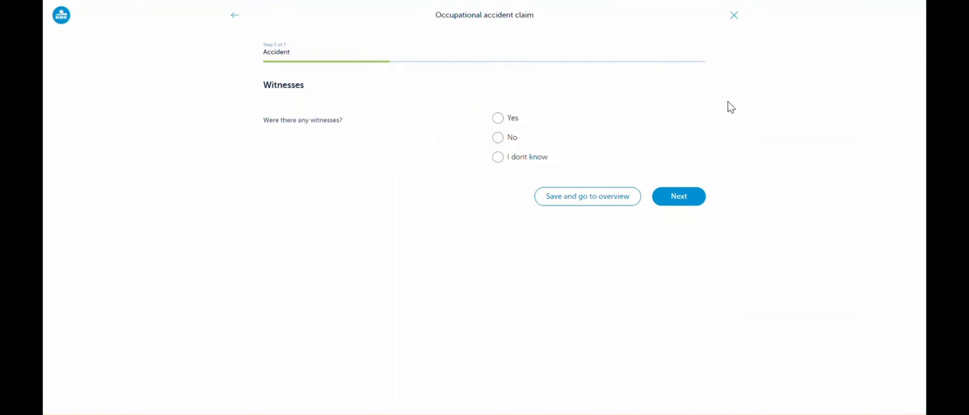
Answer Yes to there being witnesses, add a second witness entry, and remove that second witness again.
left_click(498, 118)
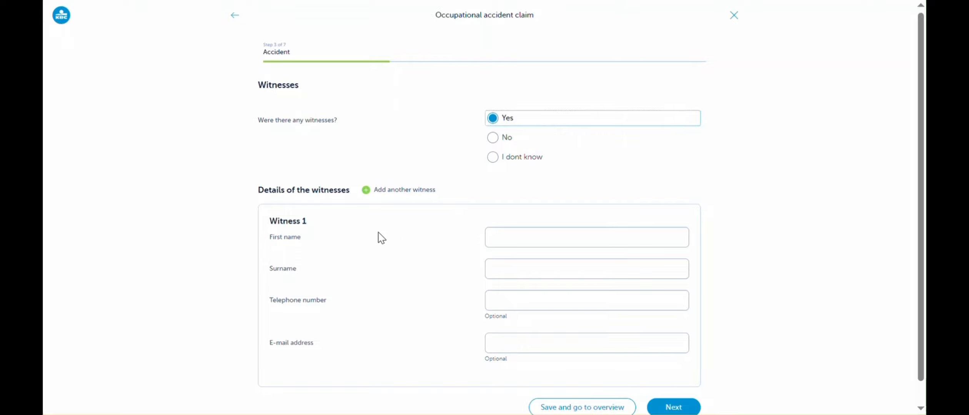
scroll(422, 302, "down", 1)
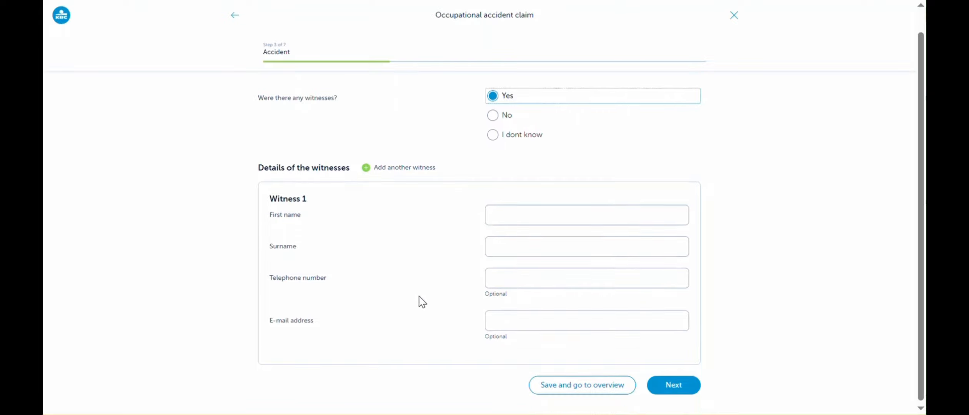
left_click(365, 168)
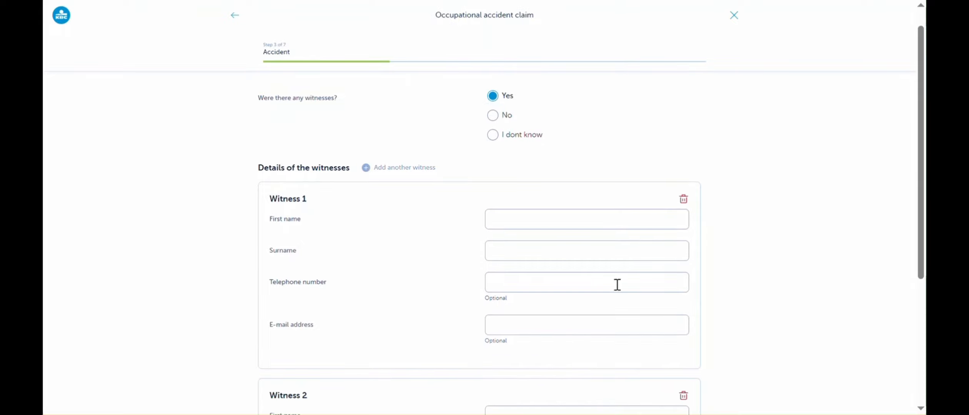
scroll(770, 304, "down", 5)
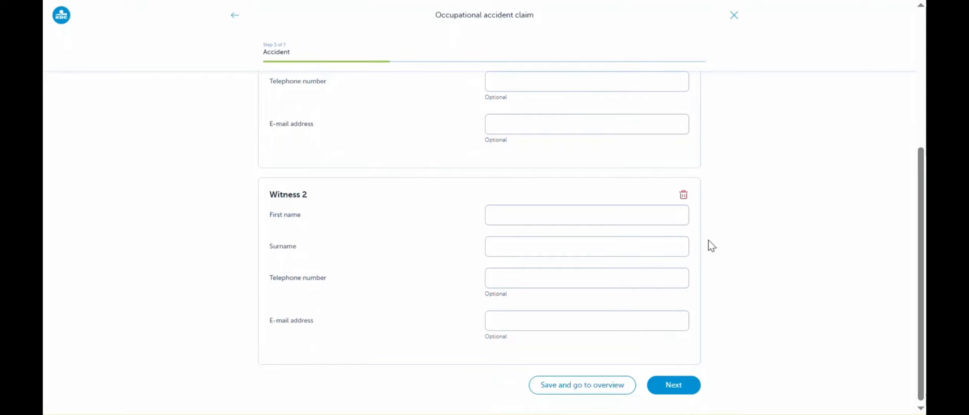
left_click(683, 196)
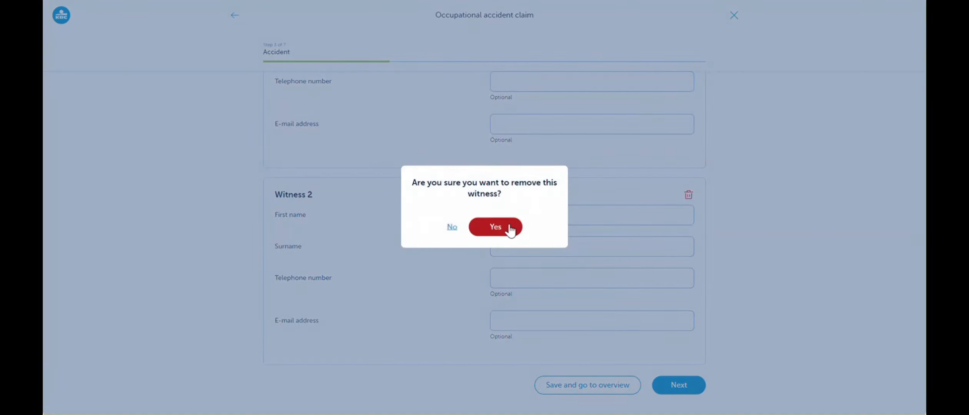
left_click(511, 228)
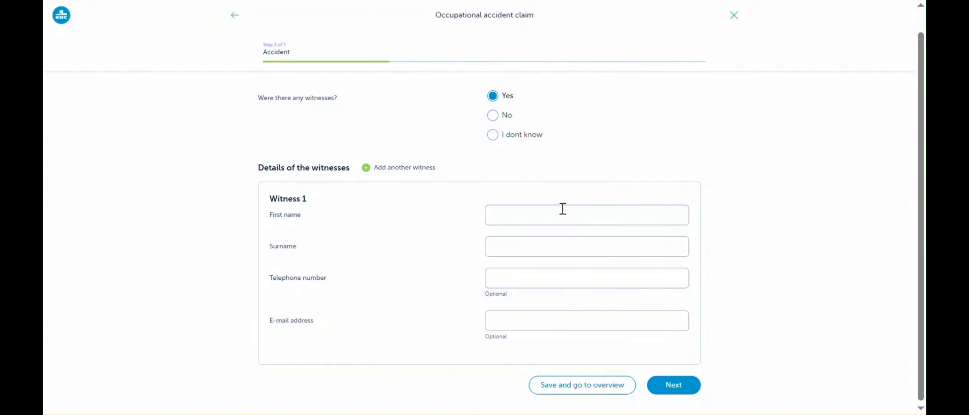
Try I dont know for the witnesses question, settle on No, and continue to the Official report question.
left_click(489, 134)
left_click(490, 138)
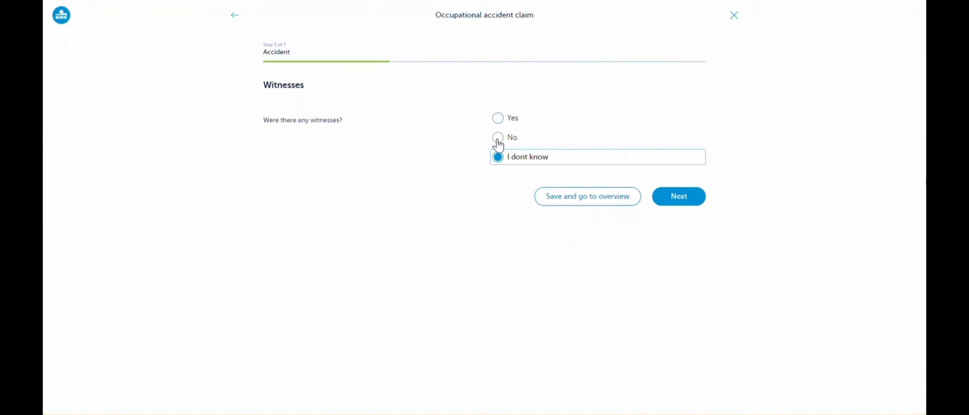
left_click(496, 138)
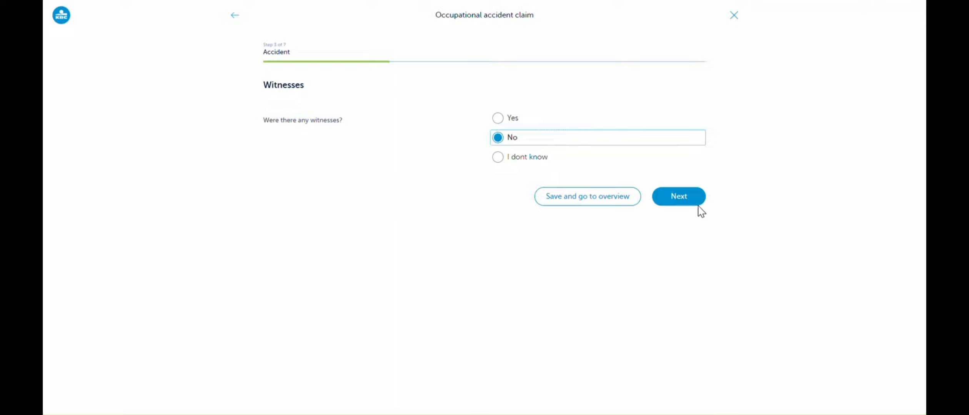
left_click(687, 197)
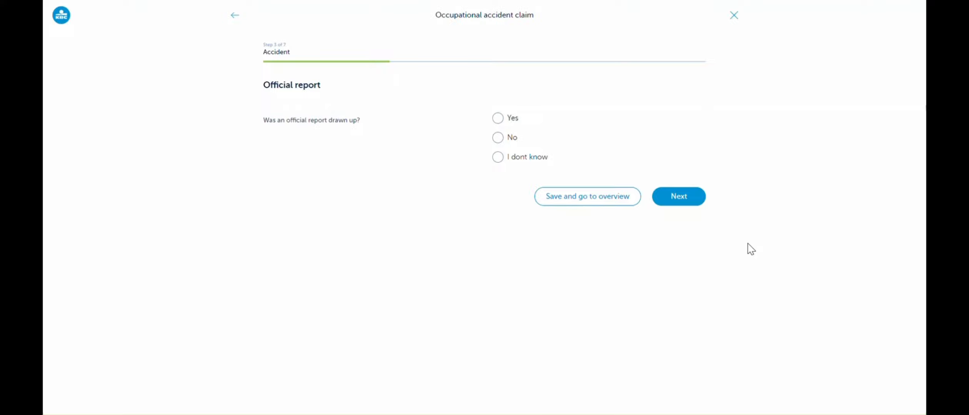
Try each answer on whether an official report was drawn up, settle on No, and continue to the Third party question.
left_click(498, 119)
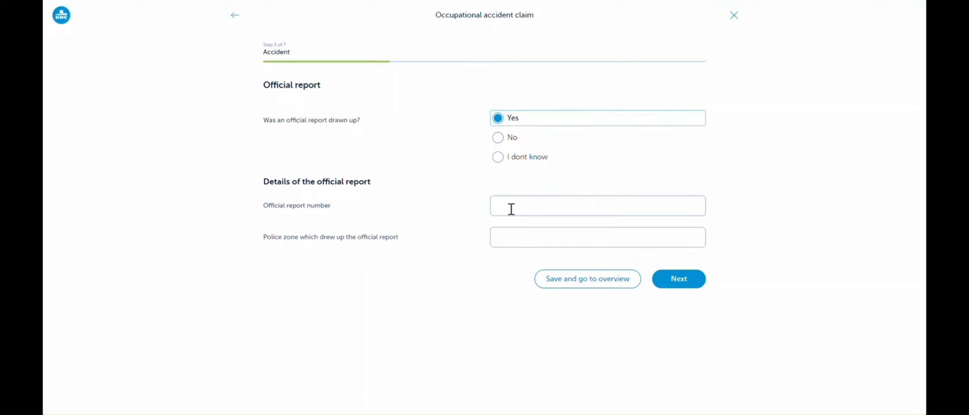
left_click(497, 141)
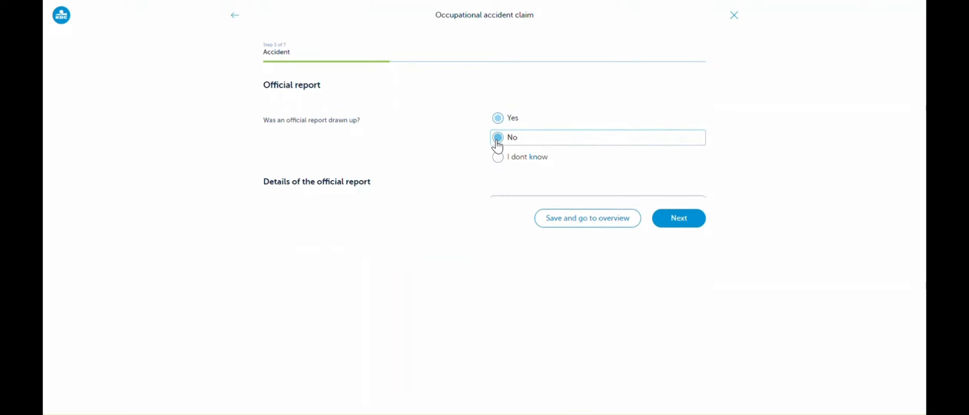
left_click(498, 158)
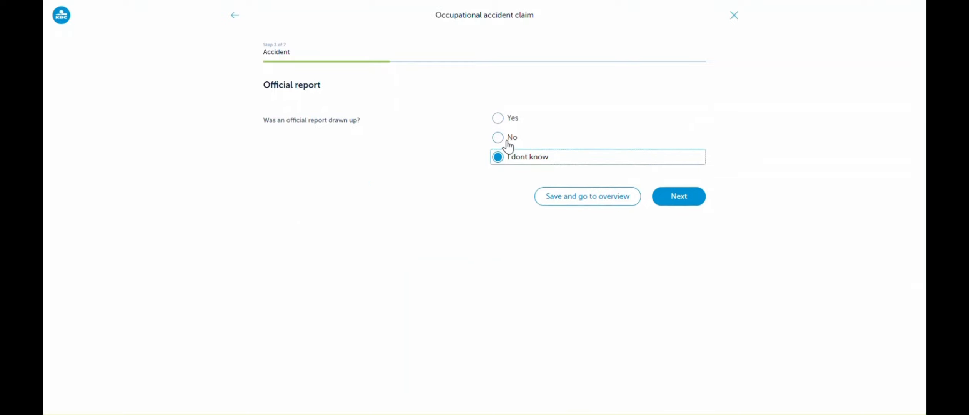
left_click(499, 139)
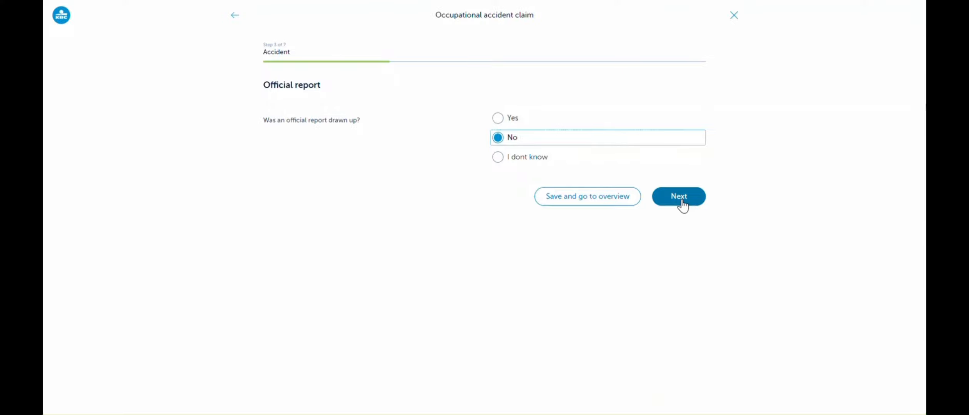
left_click(682, 203)
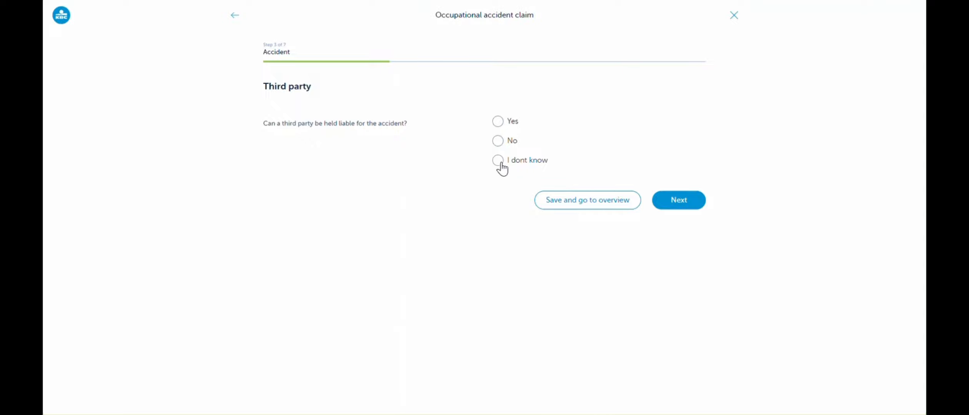
Try Yes for third-party liability and review the third-party details form, settle on No for liability, and continue to Time arrangement.
left_click(498, 123)
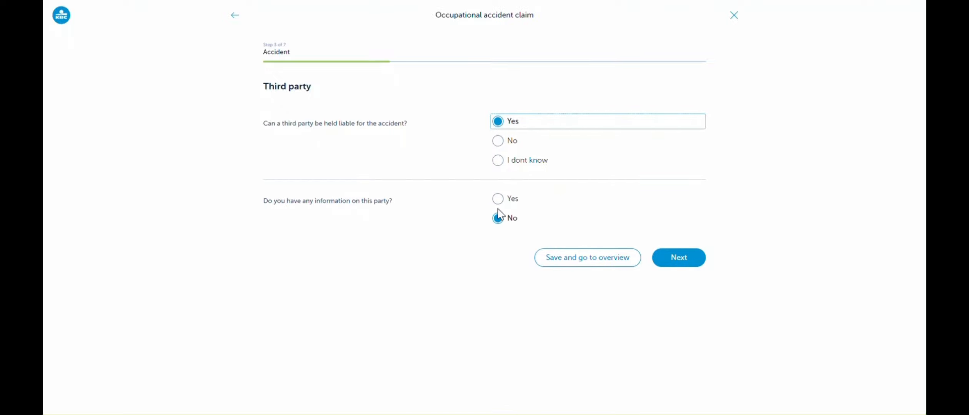
left_click(499, 199)
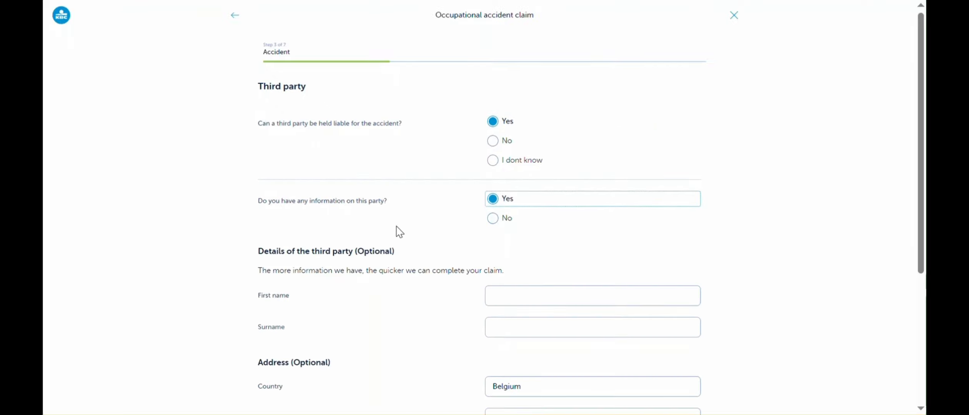
scroll(404, 372, "down", 5)
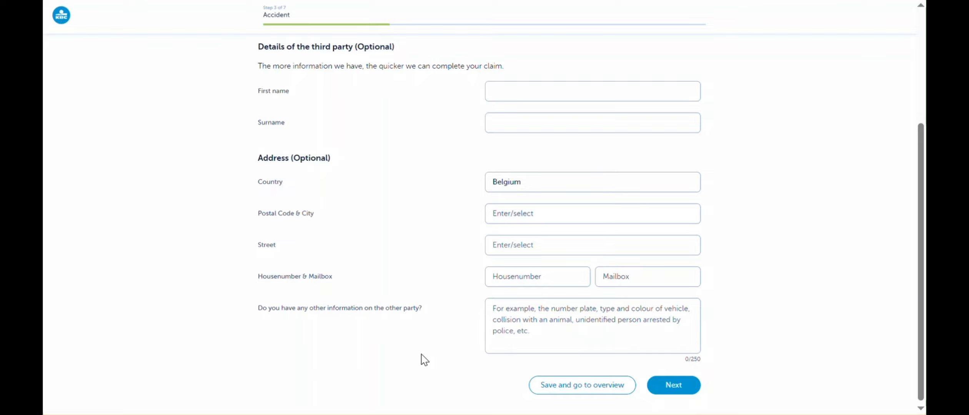
scroll(422, 361, "up", 5)
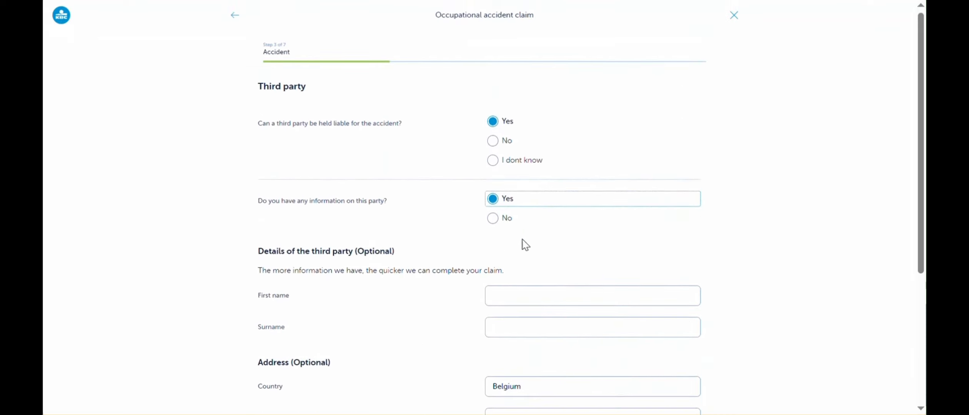
left_click(492, 218)
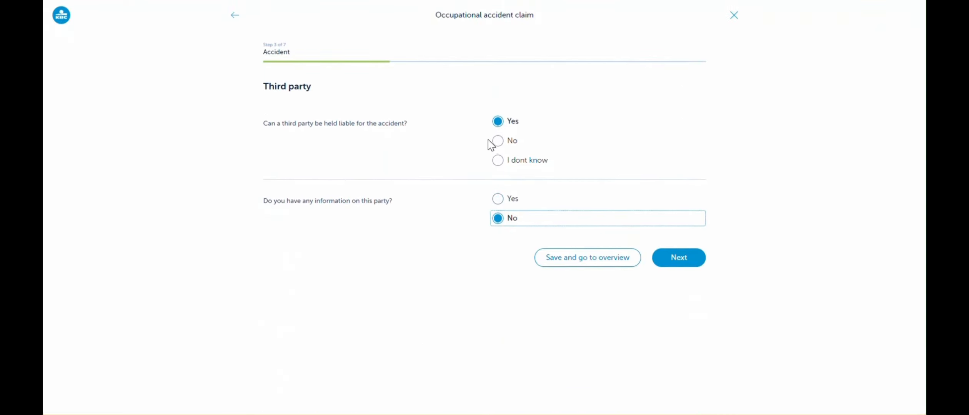
left_click(500, 145)
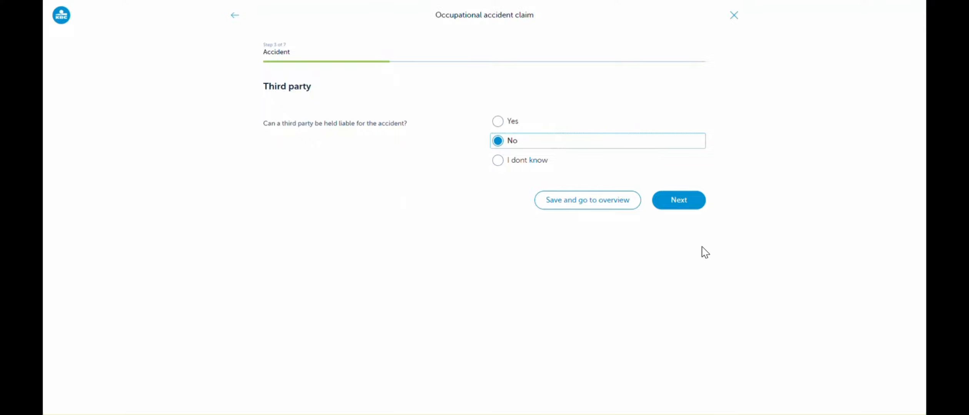
left_click(691, 202)
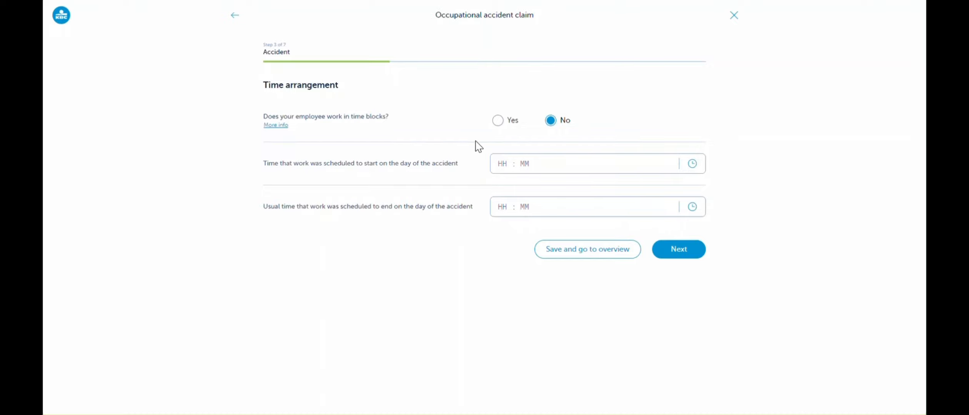
Show the extra information about time blocks and answer Yes to the employee working in time blocks.
left_click(277, 126)
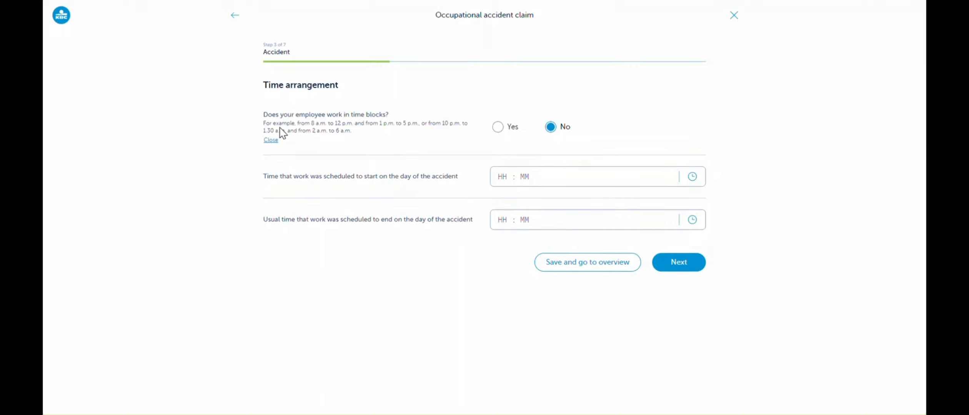
left_click(499, 131)
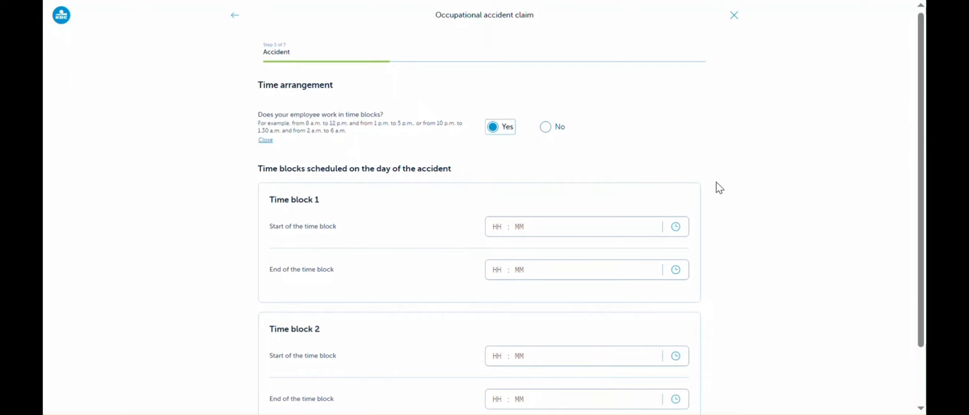
scroll(738, 185, "down", 2)
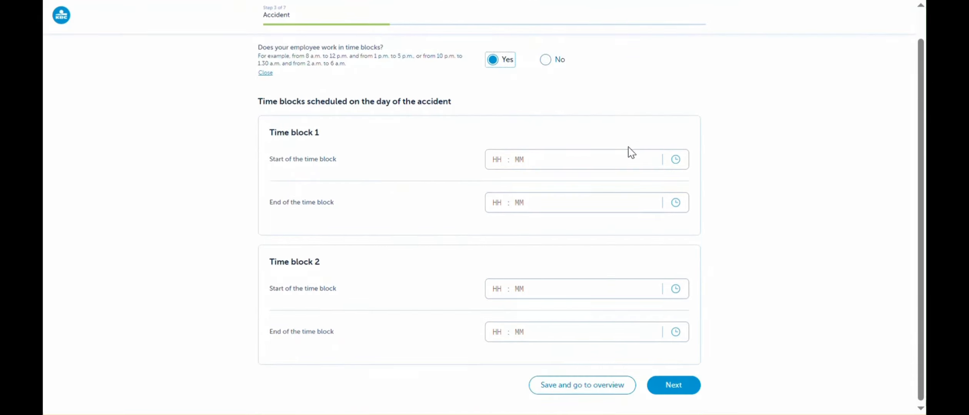
Set time block 1 to start at 01:00 and end at 02:00, and switch the time blocks answer to No.
left_click(676, 160)
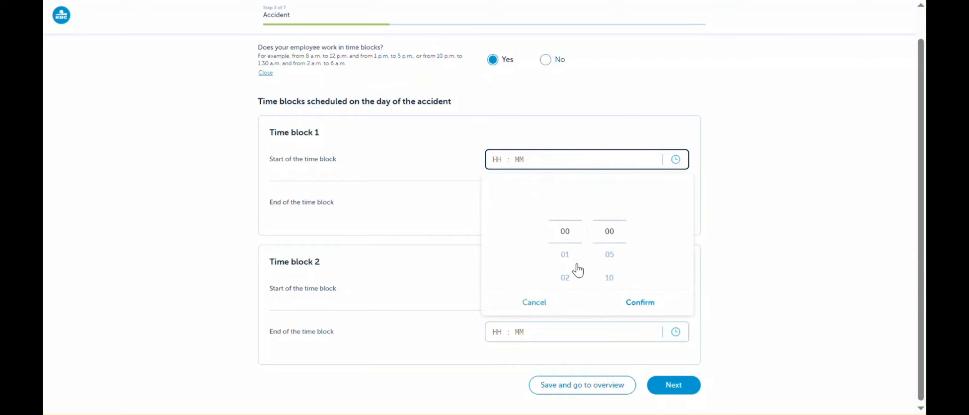
left_click(566, 256)
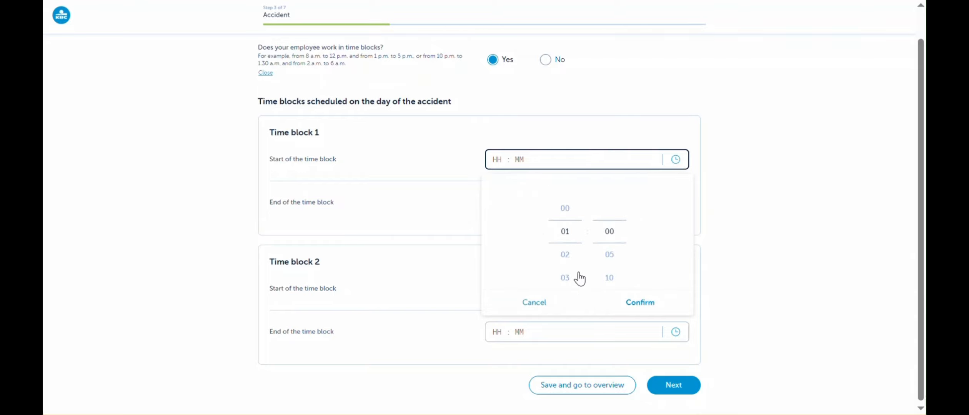
left_click(636, 302)
left_click(674, 205)
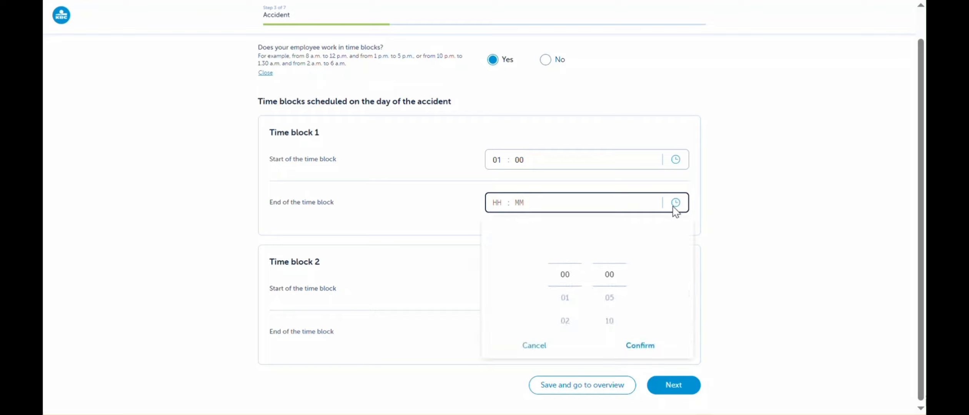
left_click(565, 320)
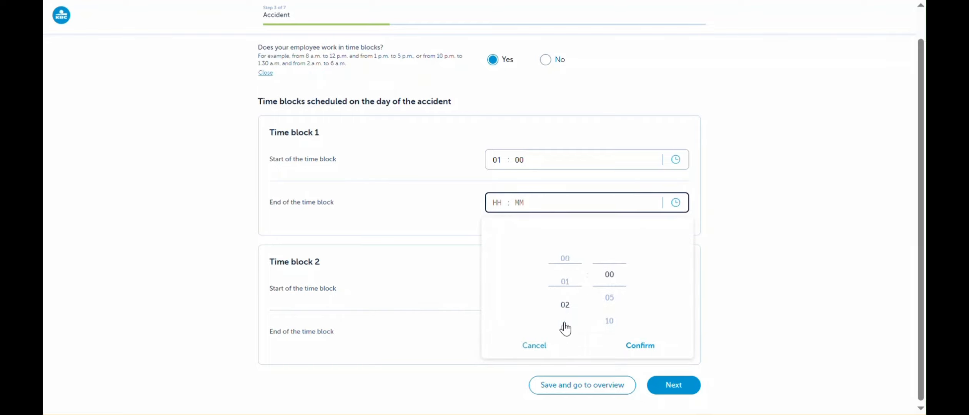
left_click(638, 348)
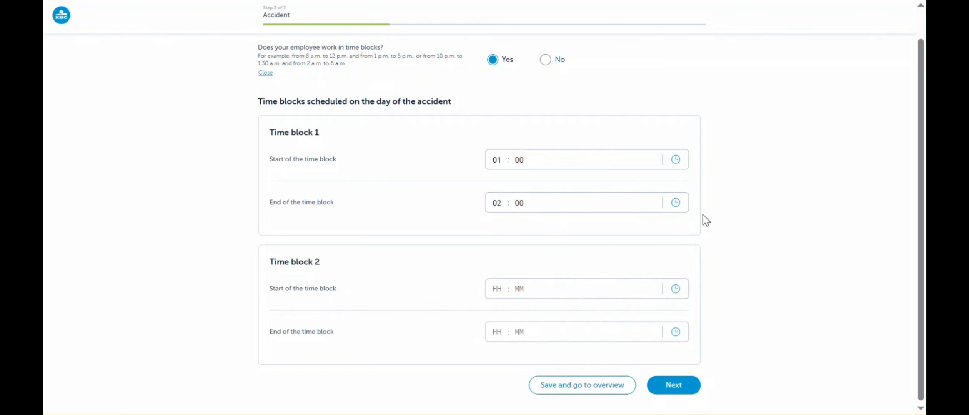
left_click(546, 60)
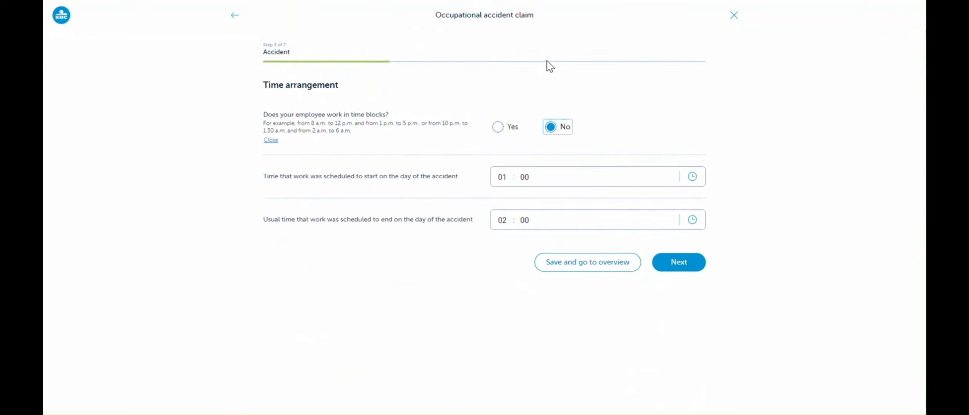